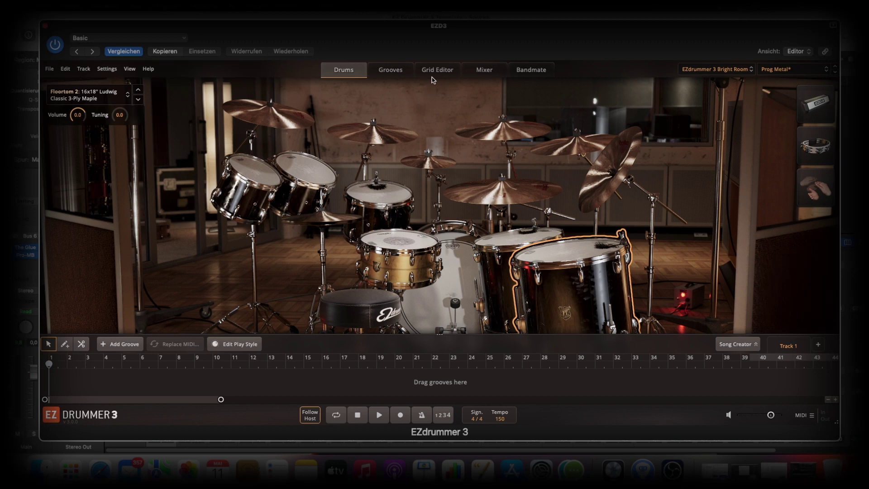
- Switch to the Grid Editor, showing the empty grid with kick, snare, hi-hat, ride, tom and crash rows
left_click(433, 75)
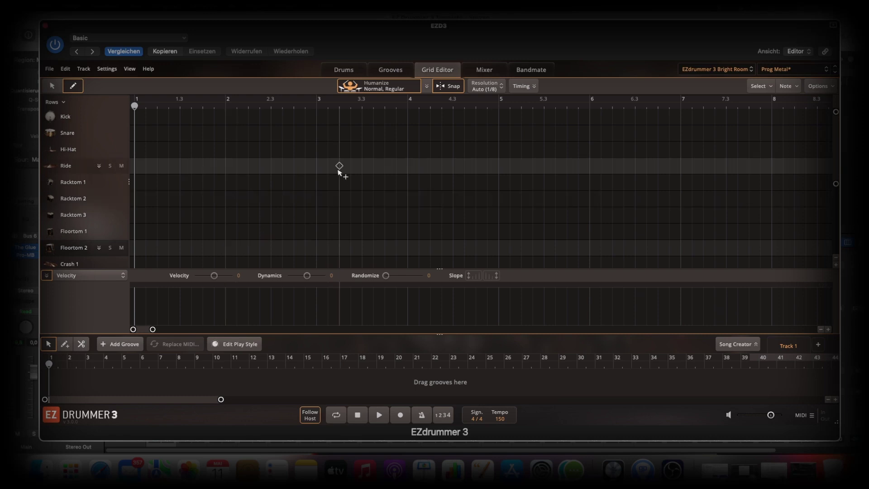
- Drag the Verse 03 groove onto the song track start and view its kick, snare, hi-hat and tom notes
left_click(385, 73)
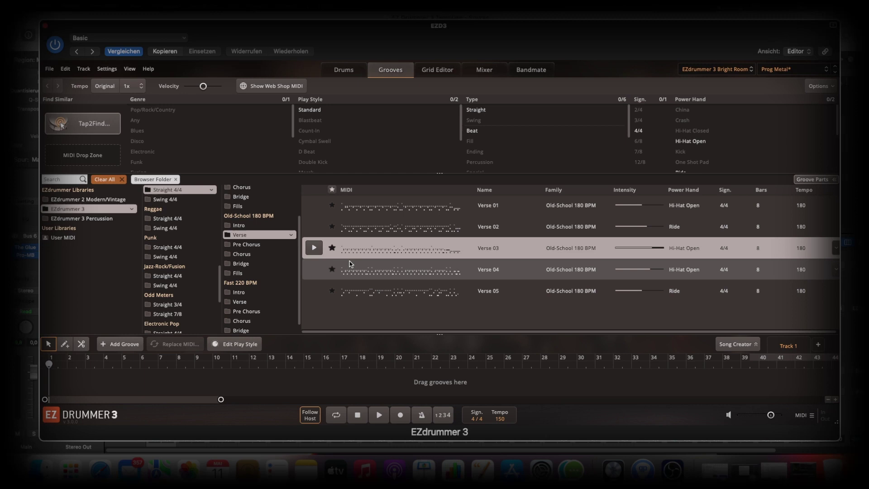
left_click_drag(356, 250, 51, 381)
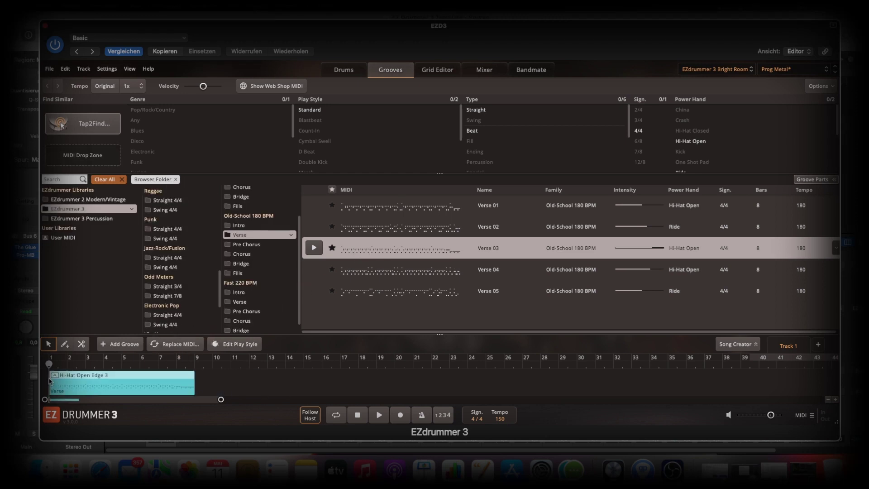
left_click(447, 68)
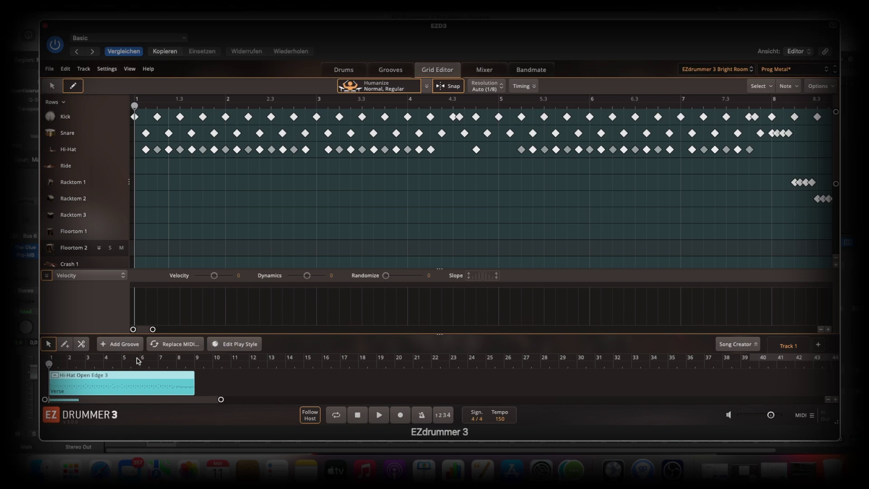
- Delete the Hi-Hat Open Edge 3 groove clip and create an empty pencil-drawn clip from bar 2
key("Delete")
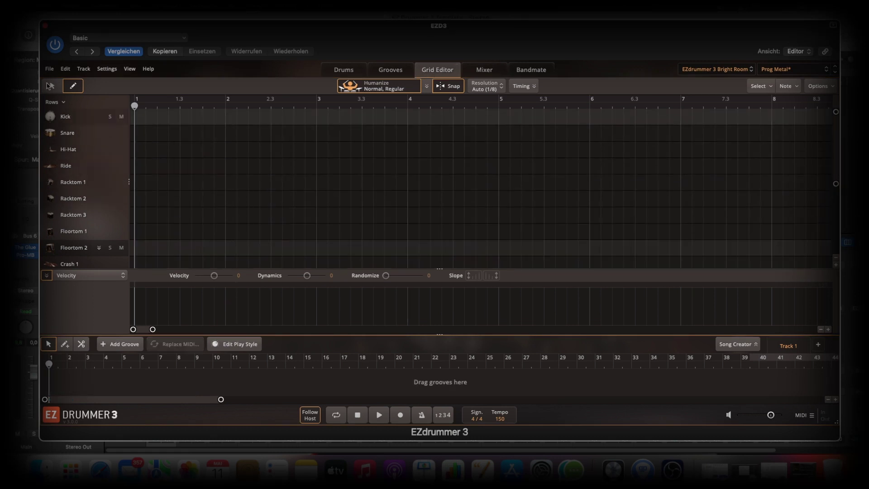
left_click(52, 86)
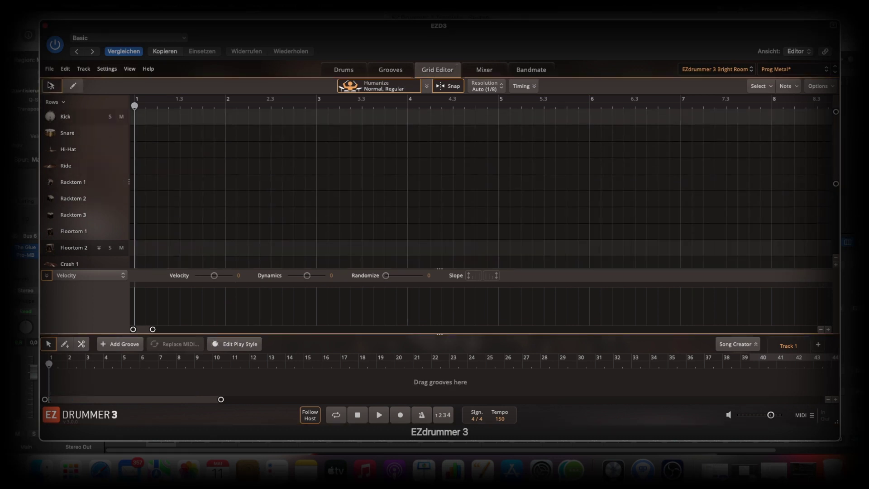
left_click(77, 92)
left_click(233, 194)
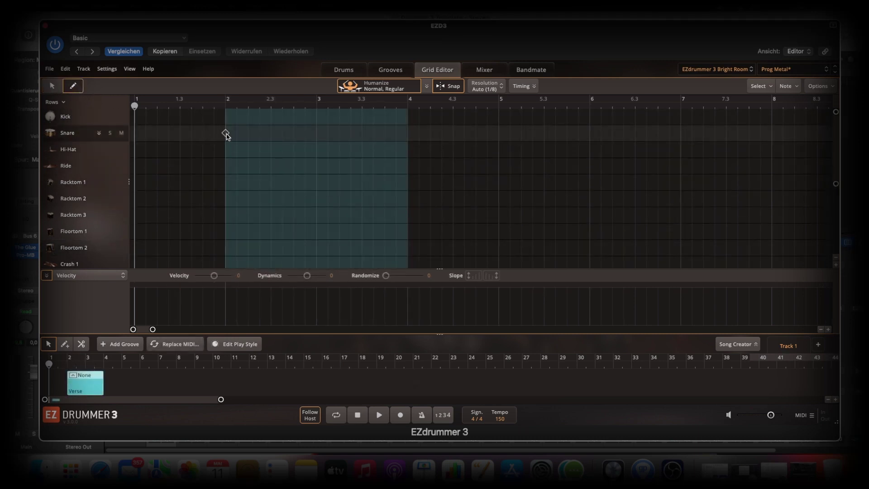
- Draw three snare hits and two kick hits in between them in bar 2
left_click(225, 133)
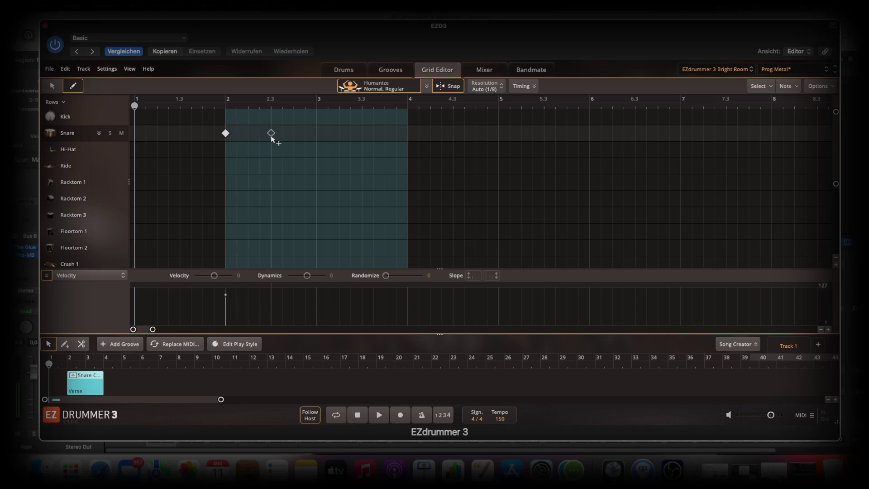
left_click(271, 133)
left_click(316, 134)
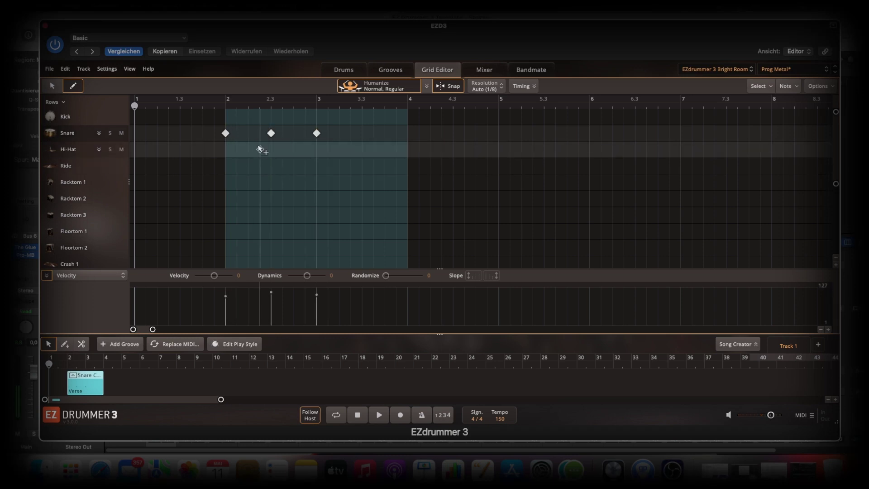
left_click(248, 117)
left_click(294, 116)
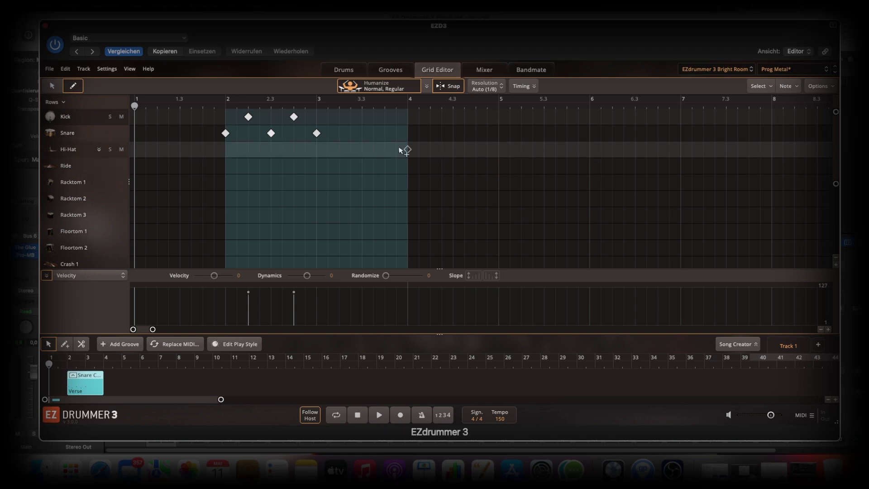
- Play the drawn pattern from bar 2, then stop playback
left_click(227, 102)
key("space")
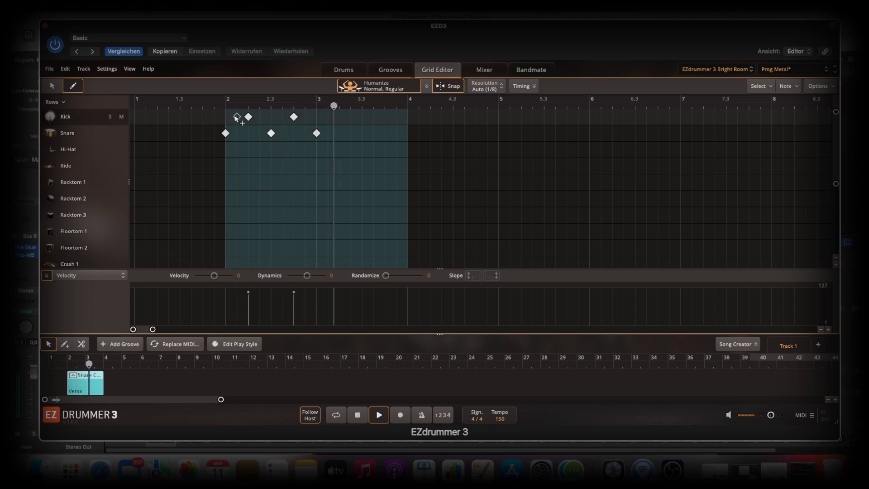
key("space")
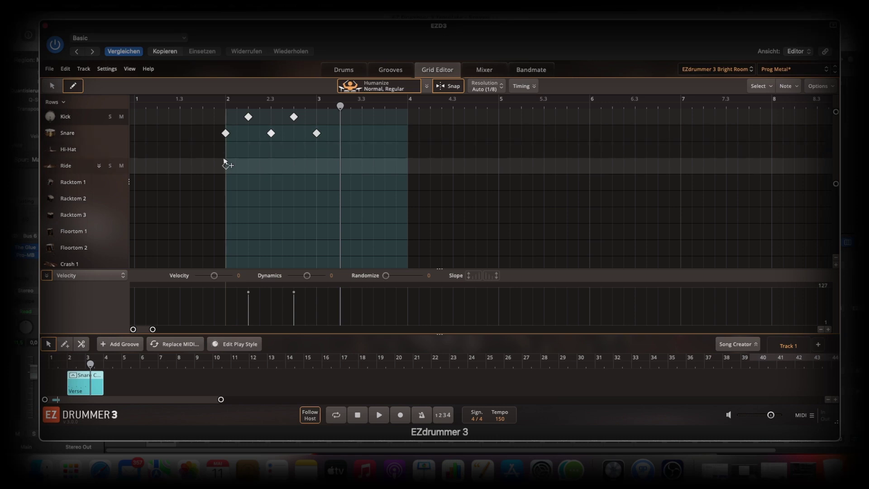
- Erase the two kick notes and the remaining snare notes with the pencil until the clip disappears
left_click(248, 116)
left_click(271, 133)
left_click(294, 117)
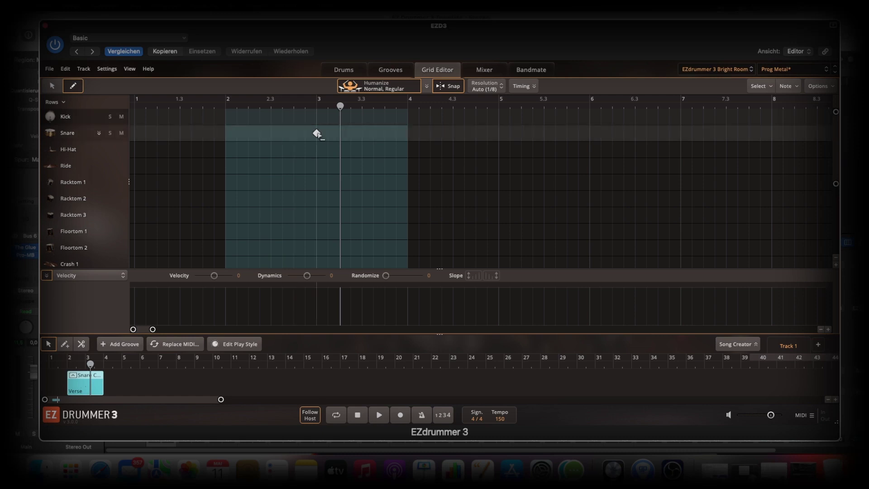
left_click(316, 133)
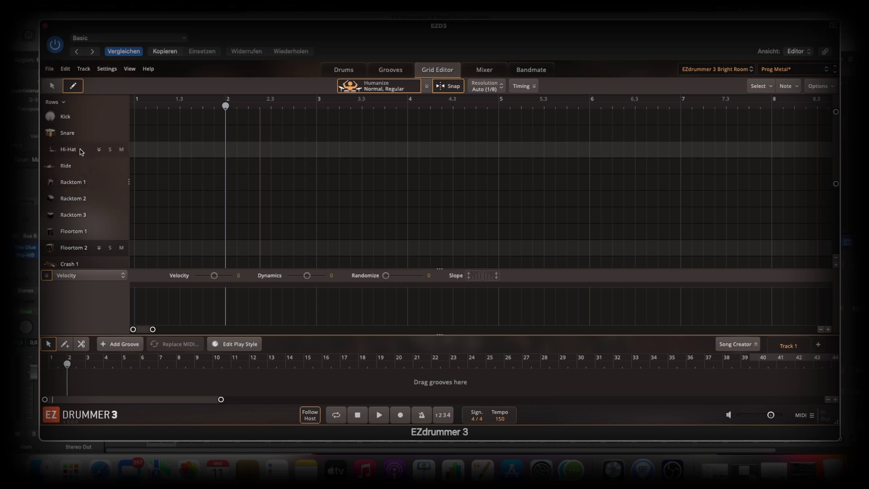
scroll(96, 193, "down", 5)
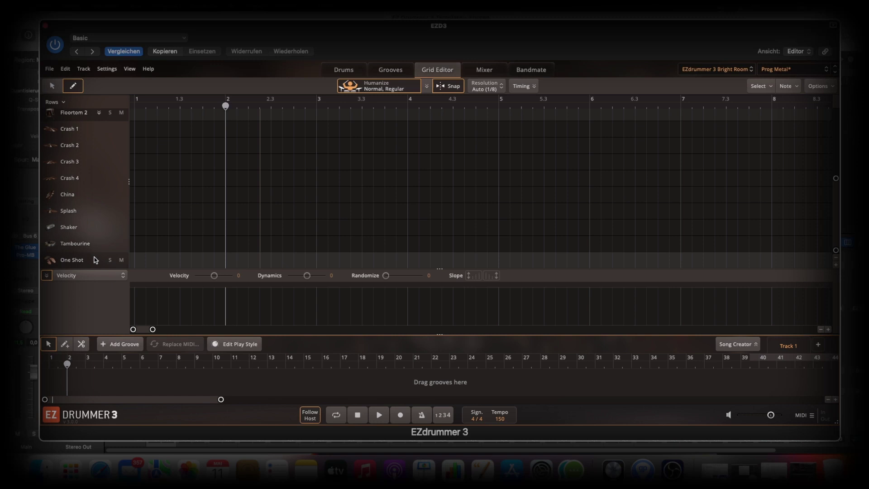
scroll(96, 260, "up", 5)
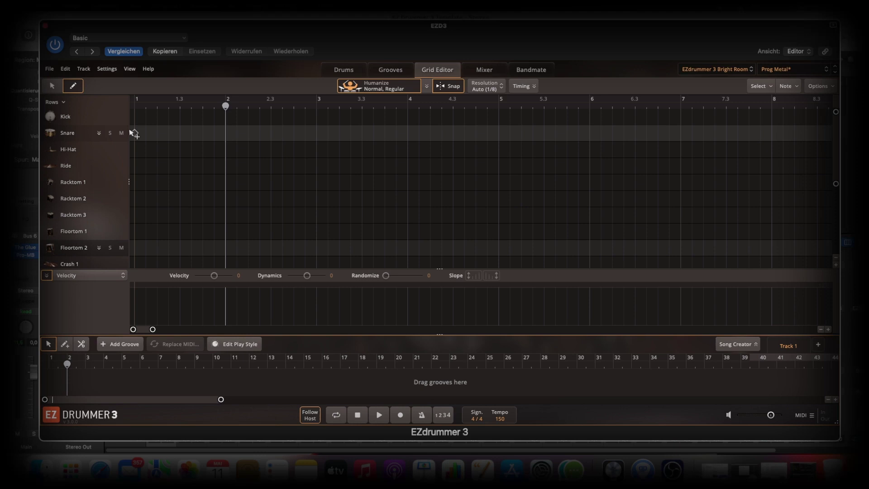
scroll(79, 197, "down", 2)
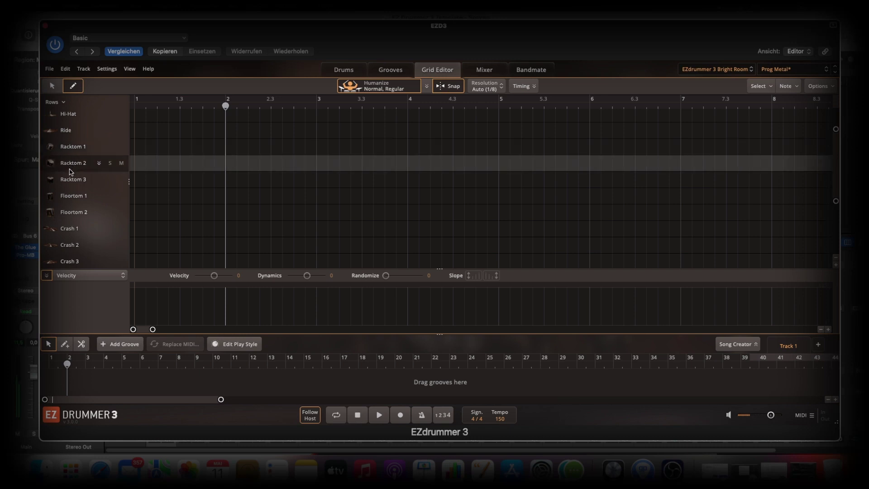
scroll(81, 167, "up", 2)
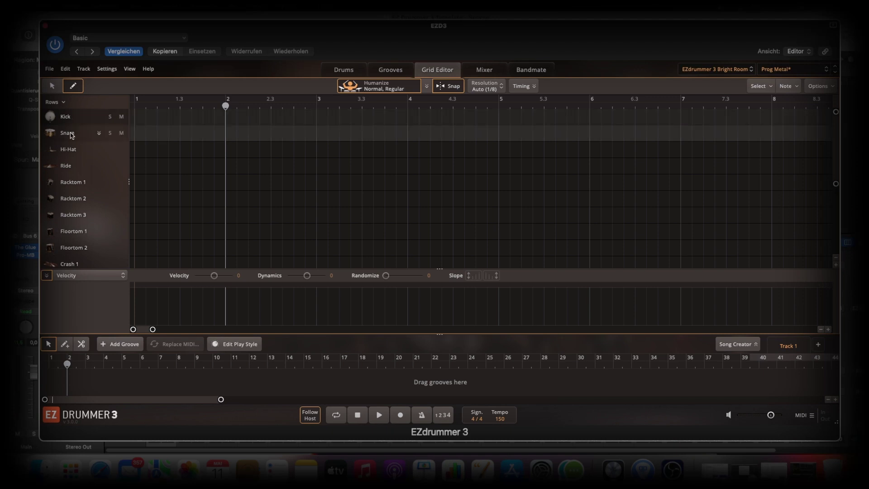
- Add center, rimshot and rim-only snare hits in bar 1 and play them back
left_click(100, 134)
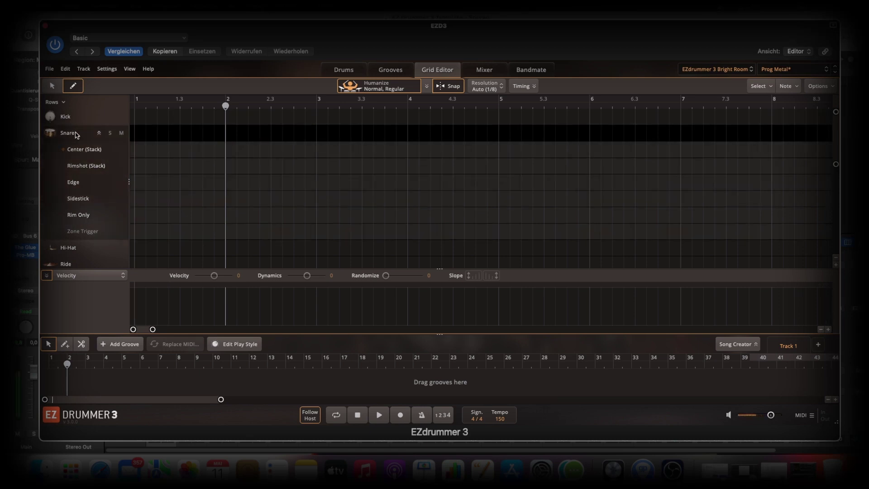
left_click(98, 132)
left_click(180, 133)
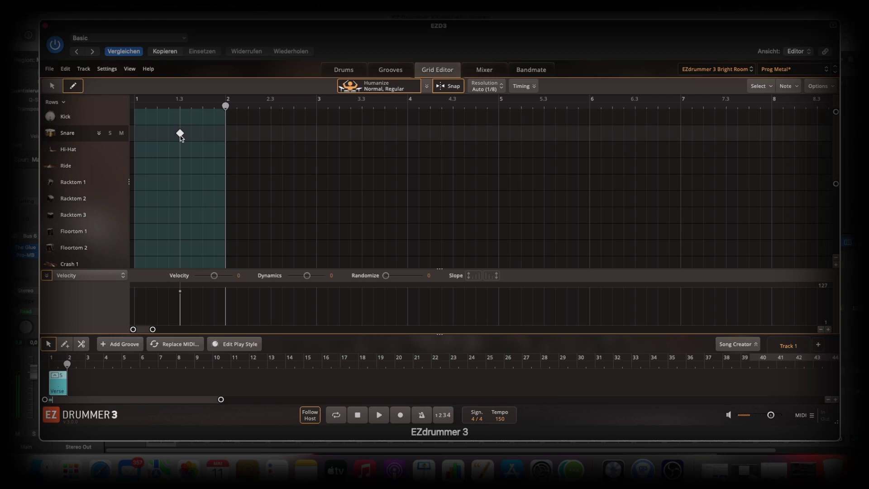
left_click(99, 133)
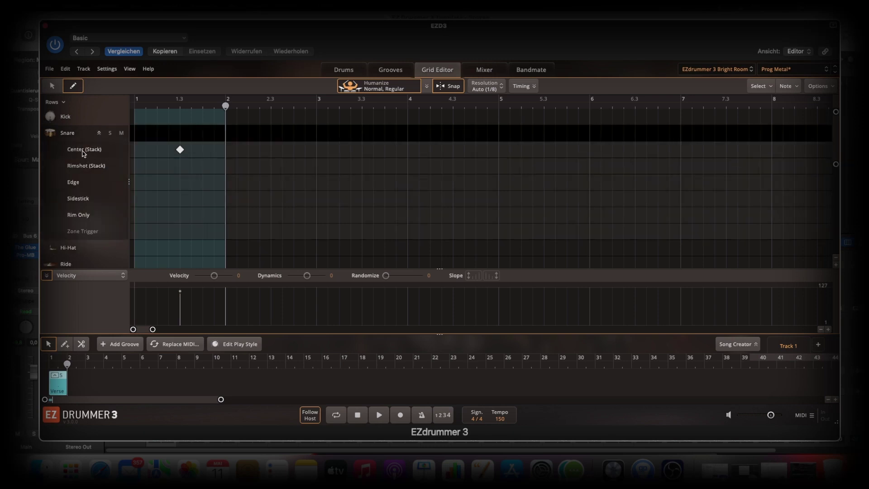
left_click(203, 167)
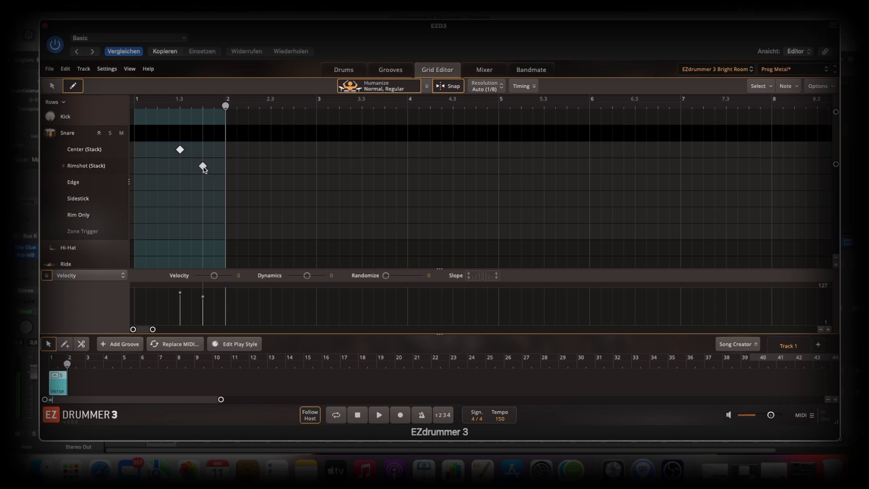
left_click(214, 215)
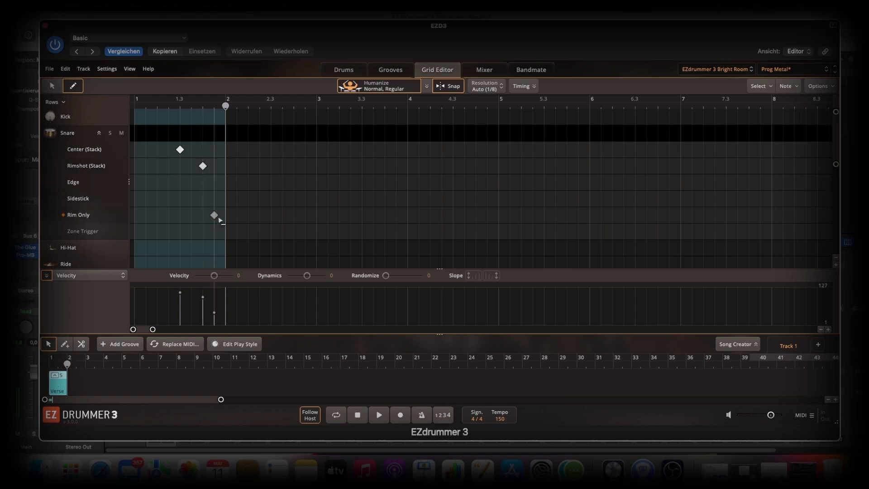
left_click(170, 106)
key("space")
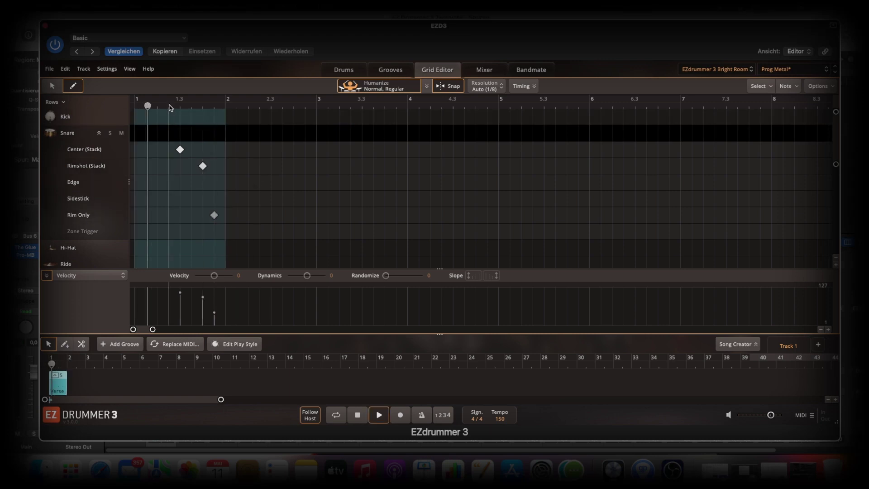
key("space")
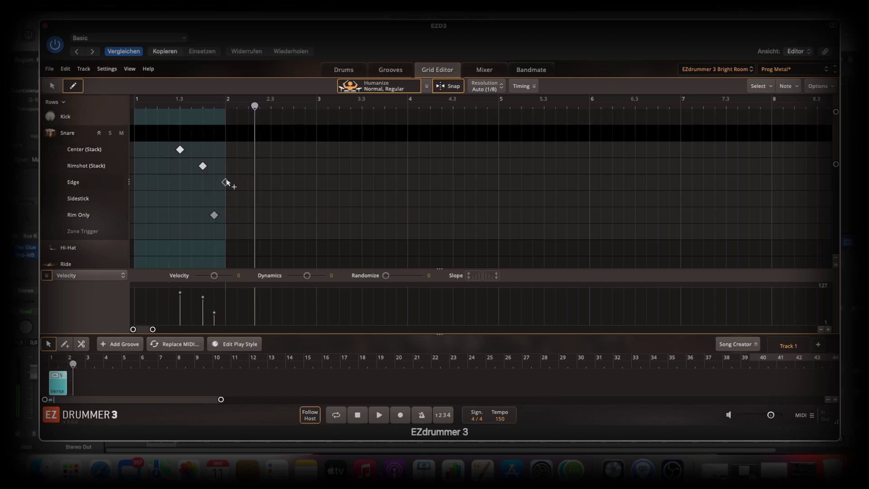
- Delete the Center, Rimshot and Rim Only snare notes and collapse the snare rows
left_click(180, 150)
left_click(203, 166)
left_click(214, 217)
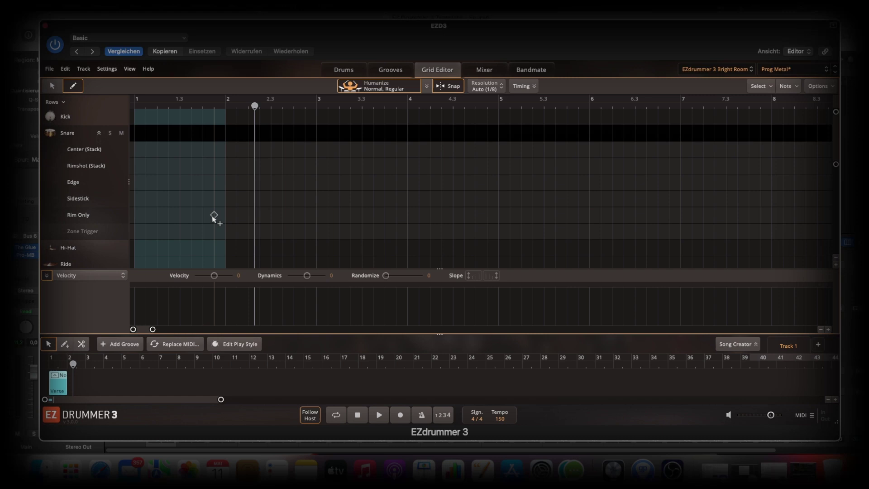
left_click(66, 132)
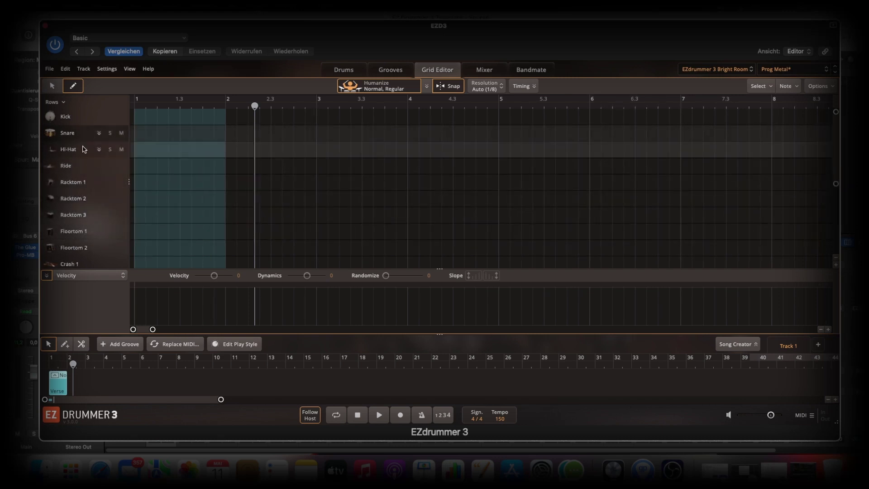
- Expand the Hi-Hat articulation rows and briefly show the Floortom 2 rows to inspect them
left_click(98, 150)
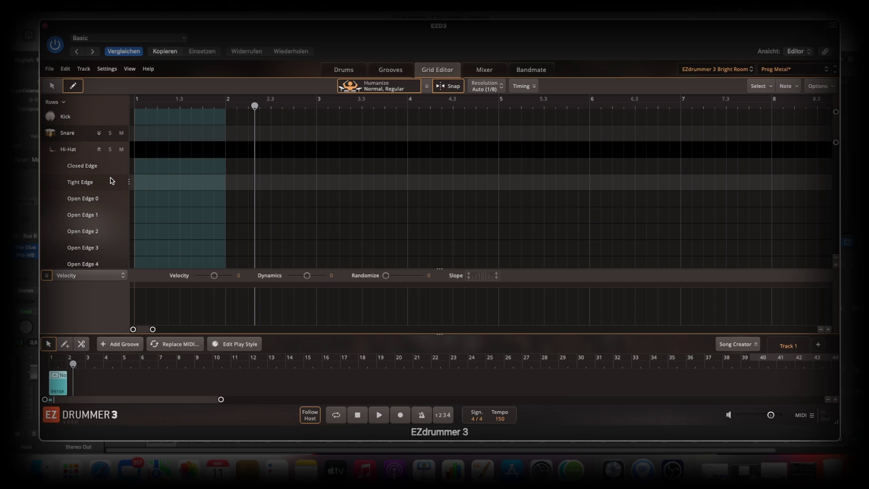
scroll(109, 181, "down", 5)
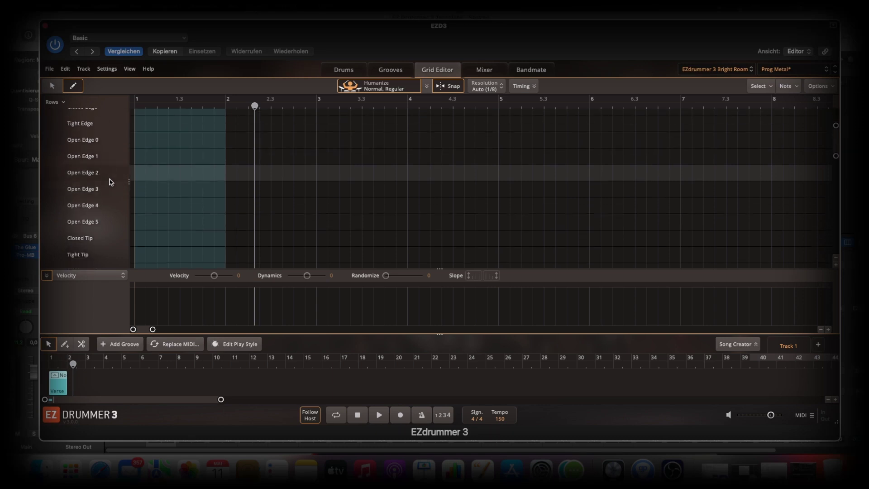
scroll(109, 181, "down", 10)
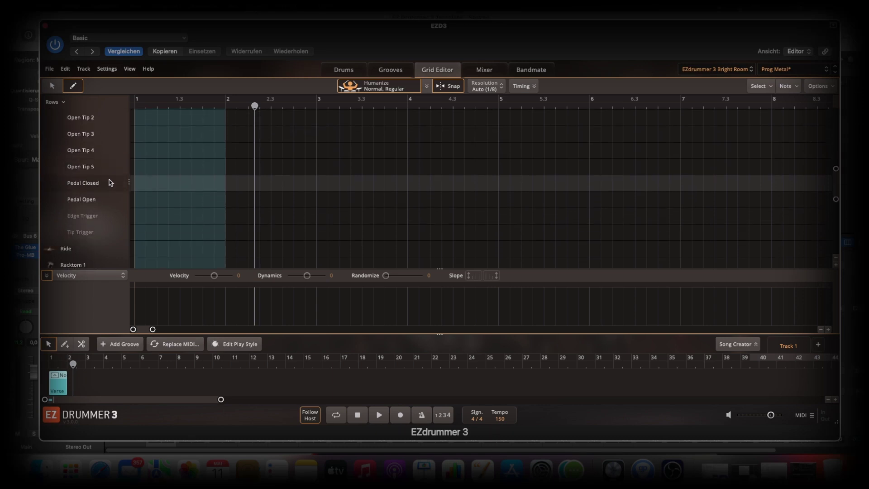
scroll(104, 223, "up", 15)
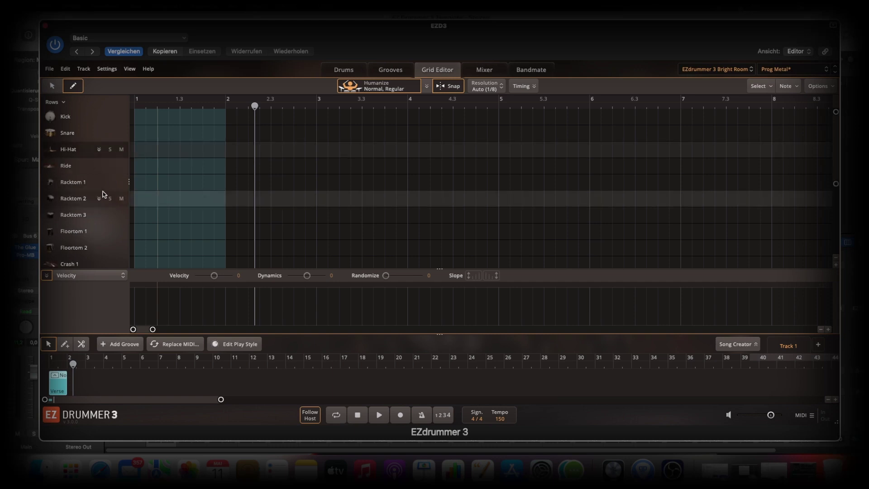
scroll(96, 181, "down", 5)
left_click(98, 164)
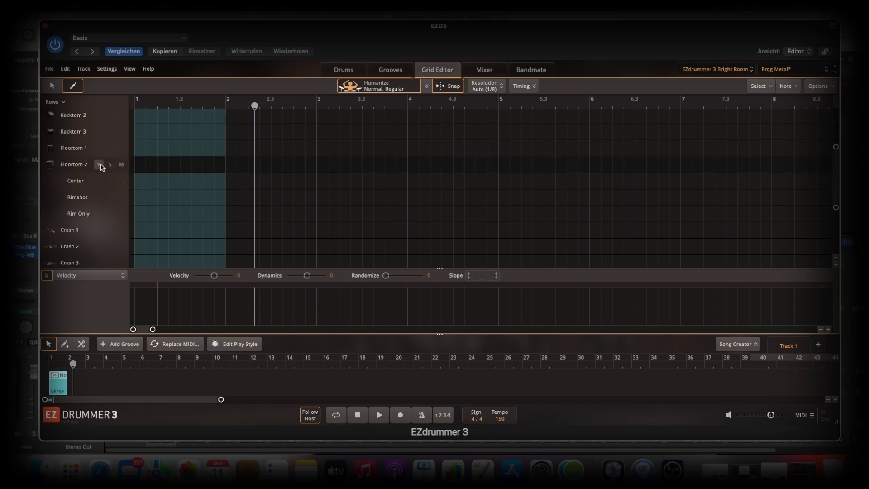
left_click(99, 164)
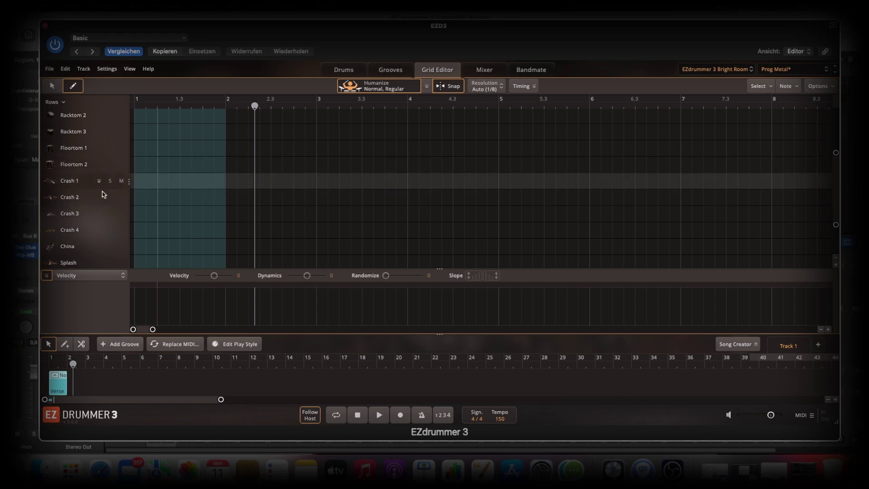
- Delete the one-bar Verse clip from bar 1 of the song track
scroll(104, 199, "down", 3)
scroll(104, 204, "up", 5)
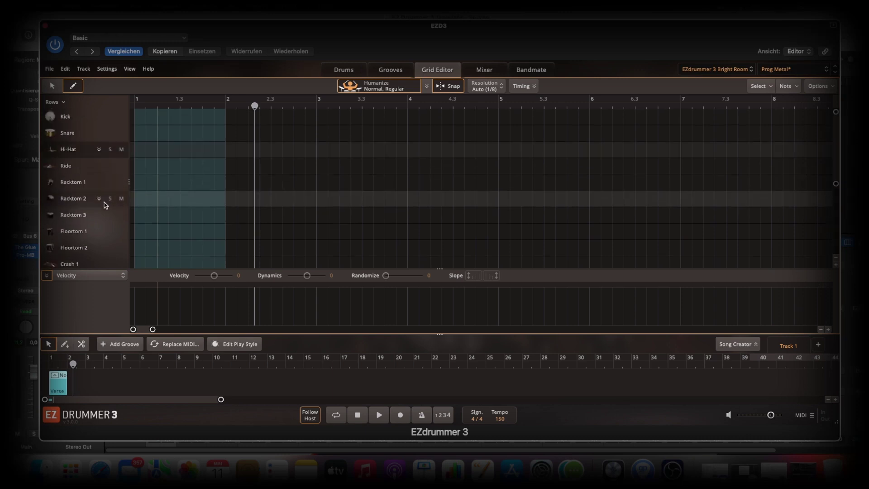
left_click(56, 383)
key("Delete")
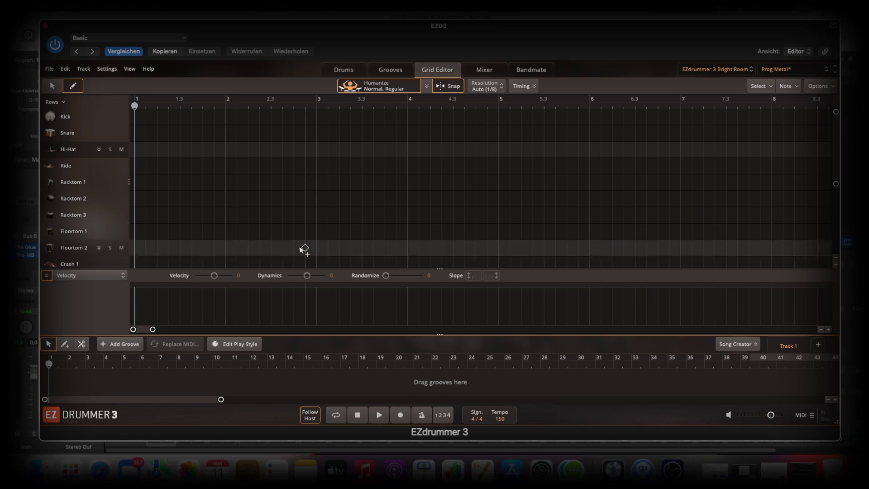
- Turn Humanize off and drag Verse 03 from the Old-School 180 BPM grooves onto bar 1
left_click(383, 92)
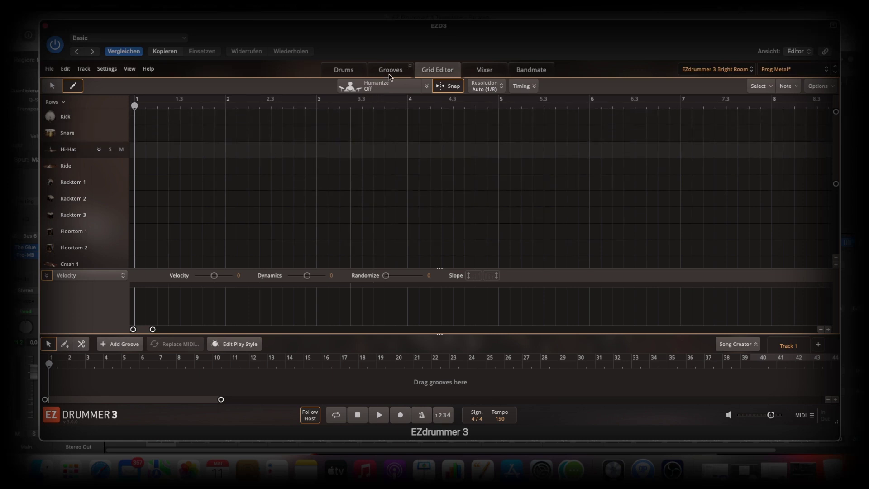
left_click(389, 72)
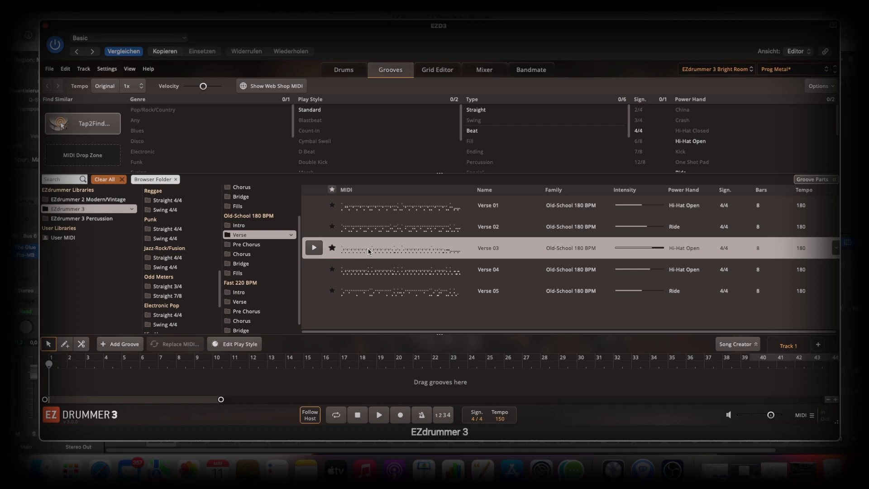
left_click_drag(370, 250, 51, 375)
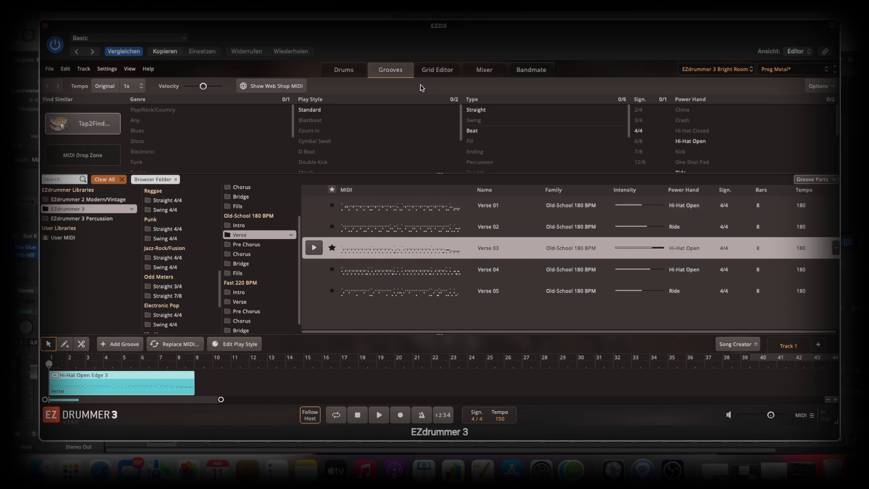
- Return to the grid editor and check the groove's velocities, the opening hi-hat at 127
left_click(432, 71)
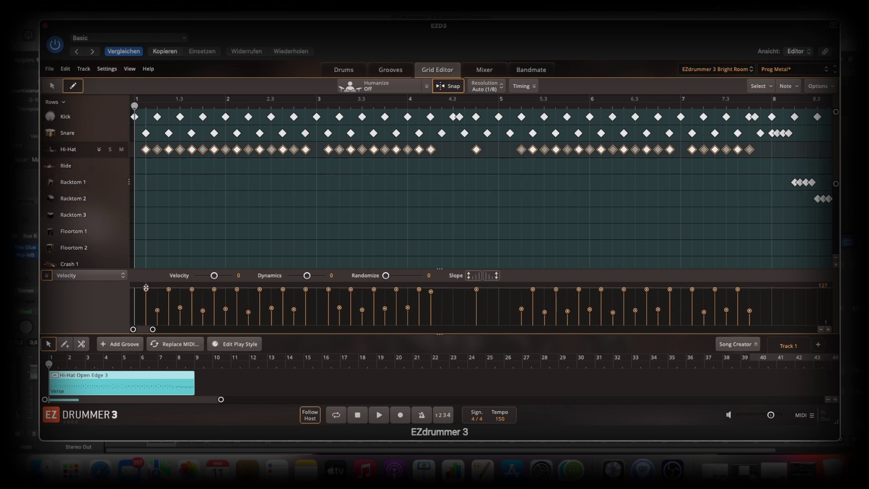
mouse_move(157, 310)
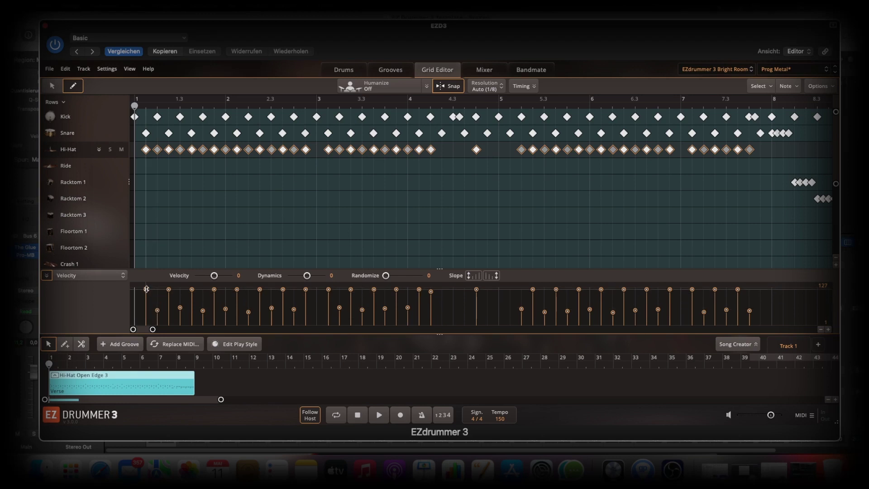
mouse_move(147, 289)
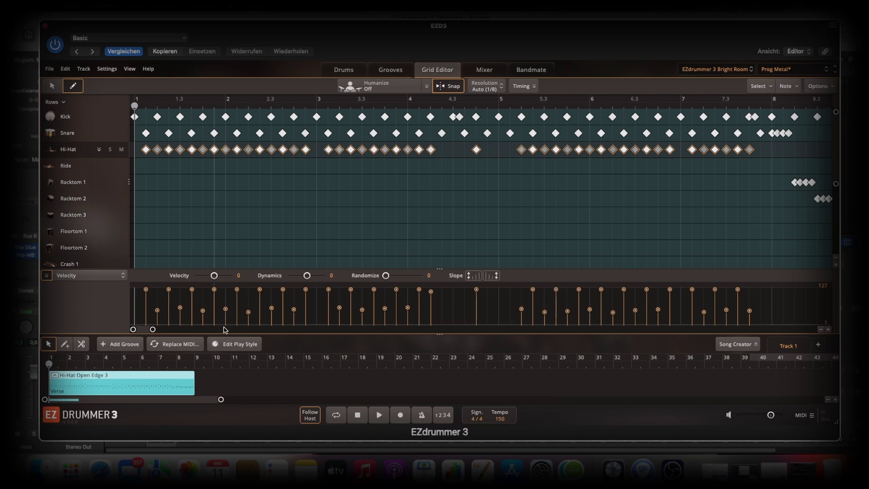
left_click(381, 415)
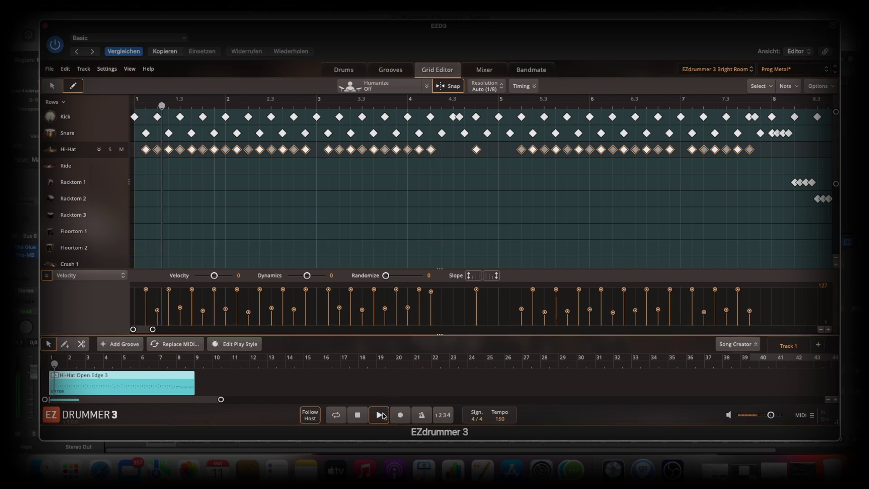
left_click(110, 150)
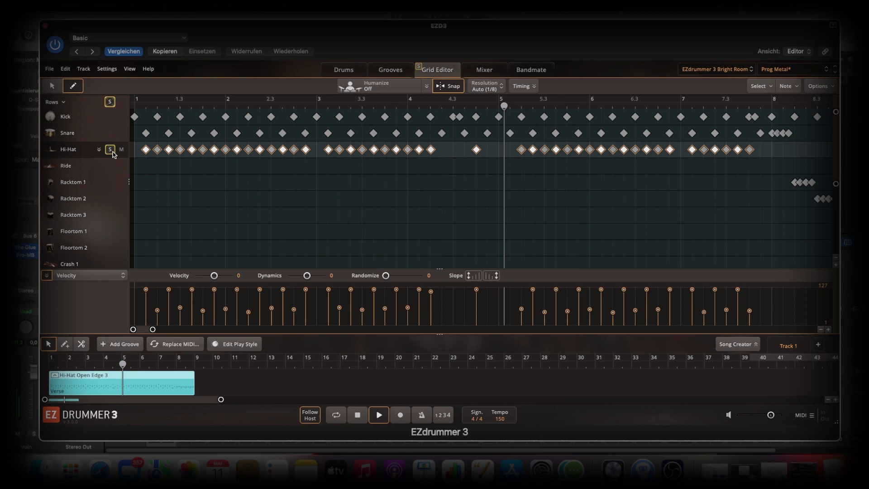
left_click(110, 150)
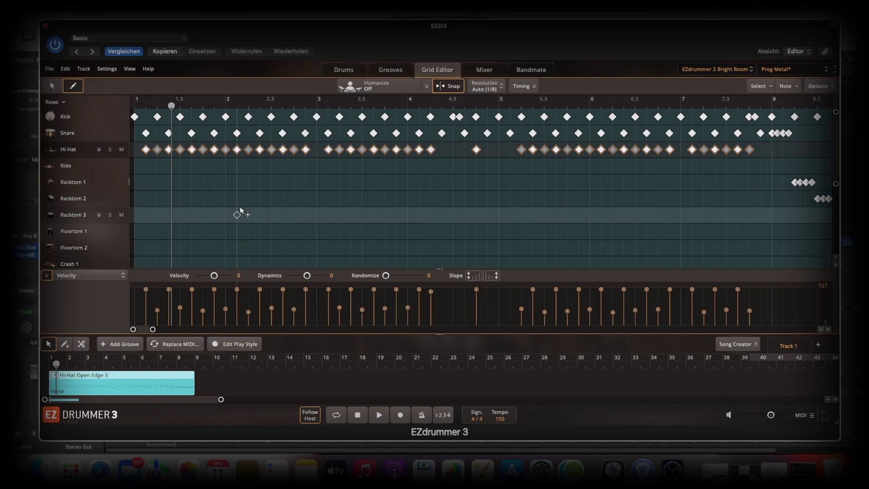
left_click(378, 85)
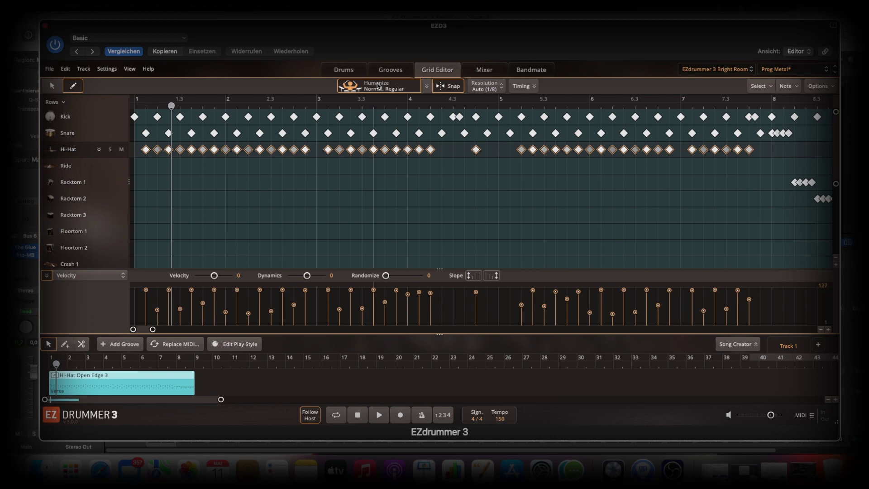
left_click(378, 85)
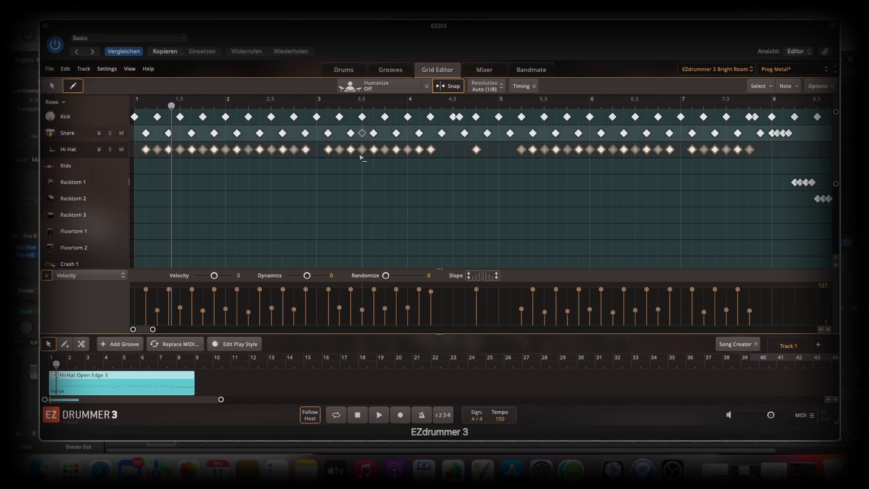
left_click(390, 89)
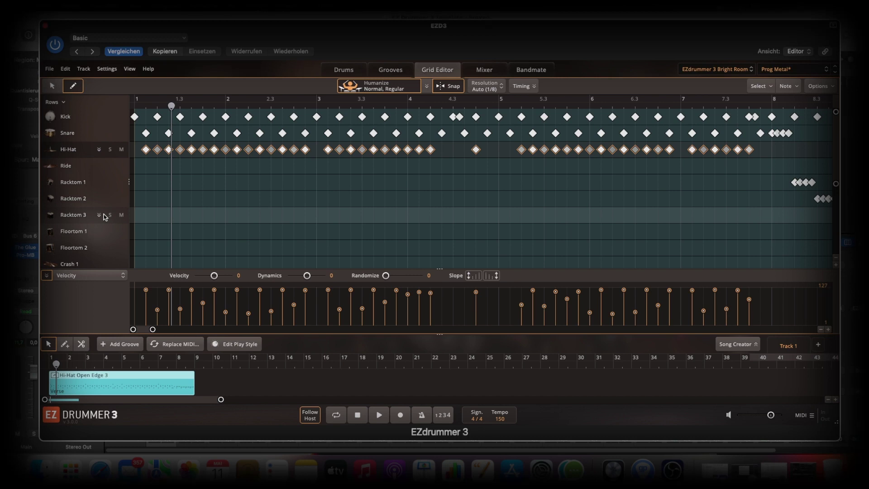
- Select all snare notes, audition a partial quantize with the snare soloed, then reset quantize to 0
left_click(533, 87)
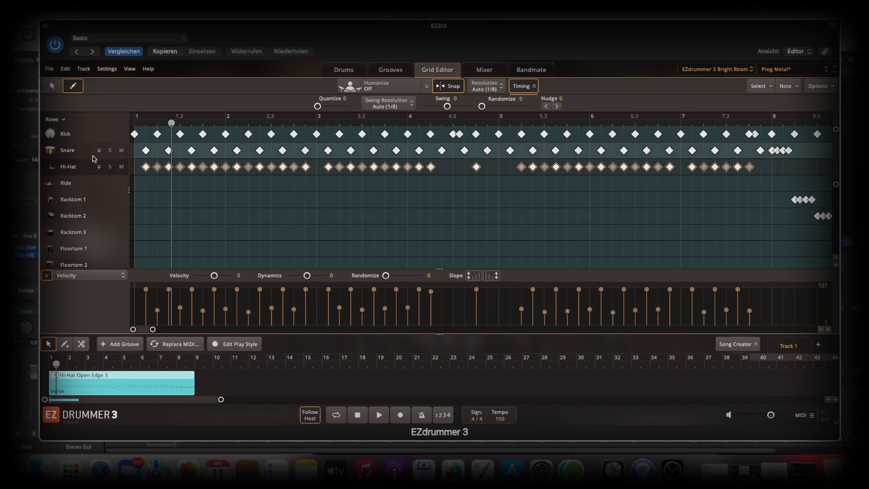
left_click(66, 150)
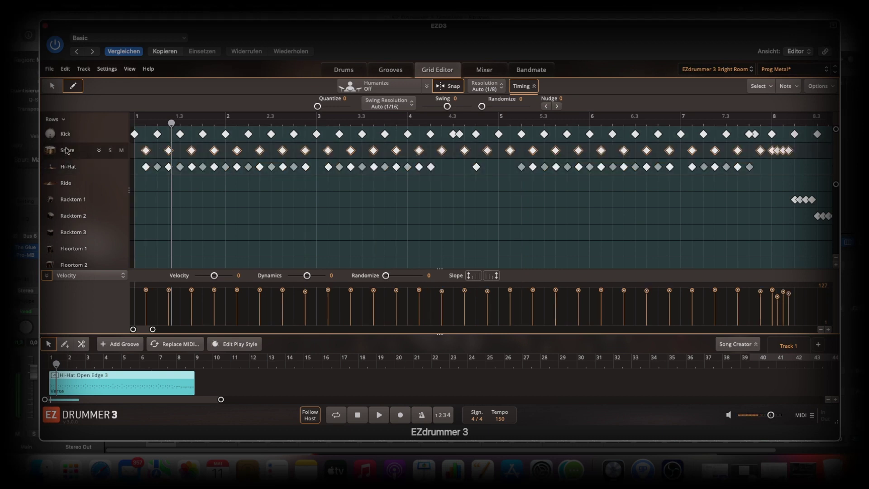
mouse_move(317, 106)
left_mouse_down()
mouse_move(349, 106)
mouse_move(323, 107)
mouse_move(333, 108)
left_mouse_up()
left_click(110, 150)
key("space")
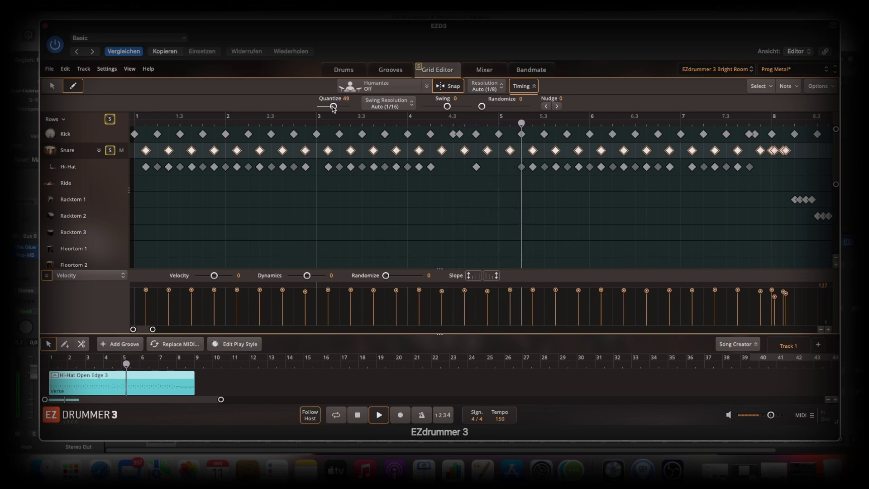
key("space")
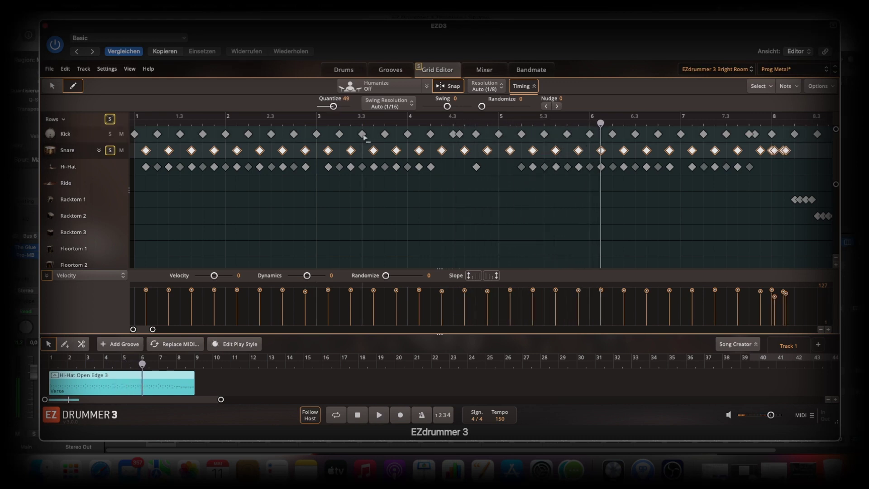
left_click(381, 194)
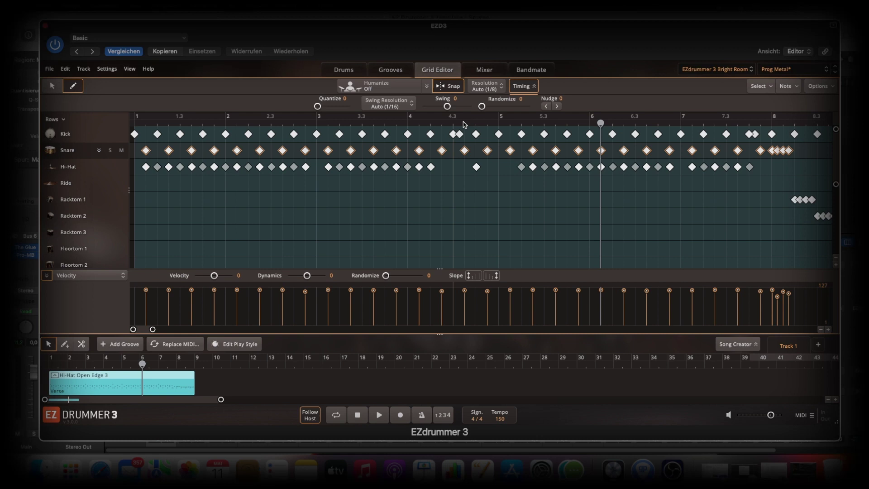
- Randomize the snare timing to 52, audition it soloed, then set timing randomize back to 0
left_click_drag(481, 107, 507, 115)
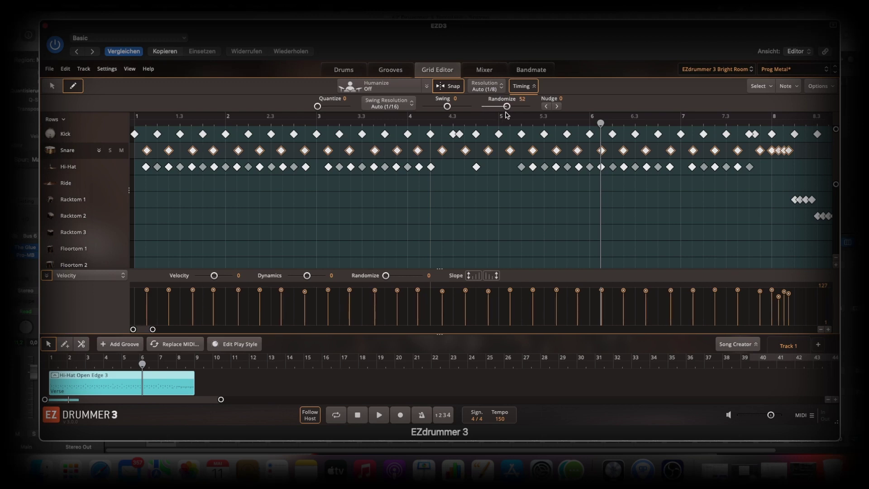
key("space")
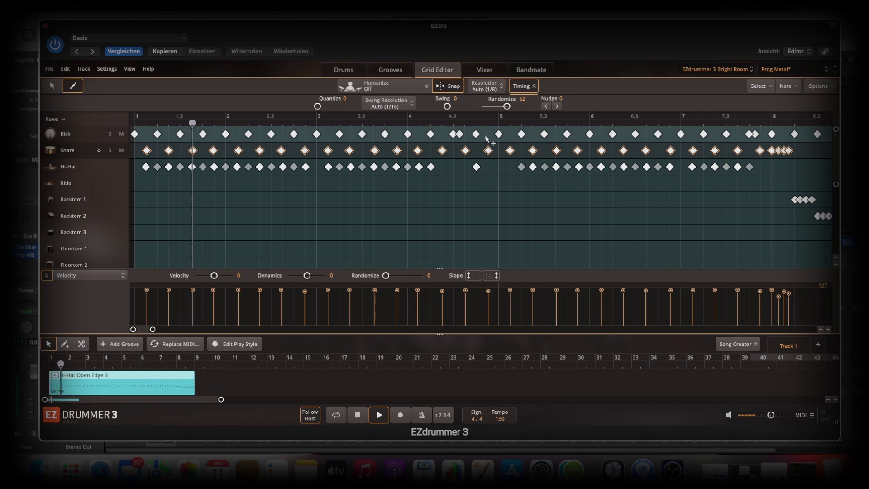
left_click(109, 150)
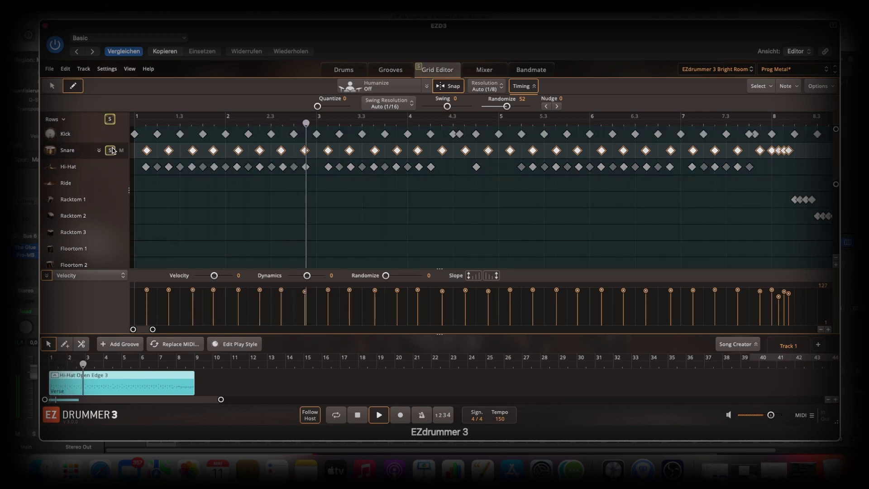
key("space")
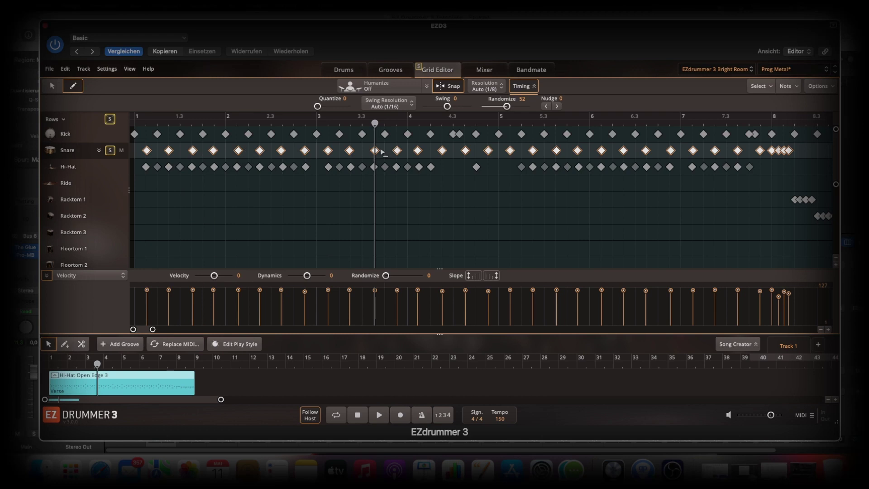
key("space")
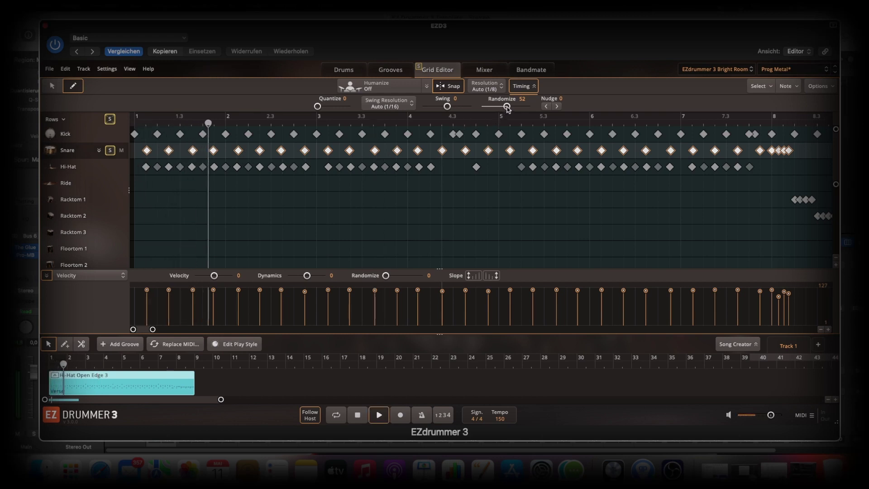
left_click_drag(507, 109, 470, 113)
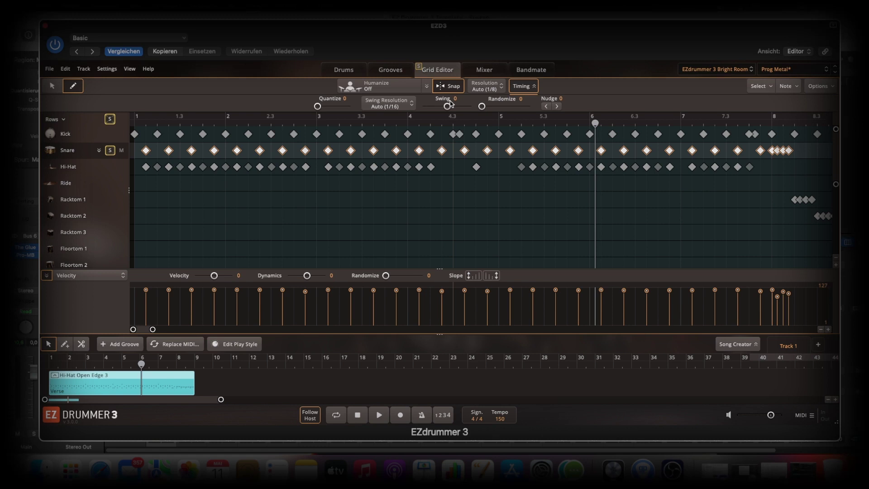
key("space")
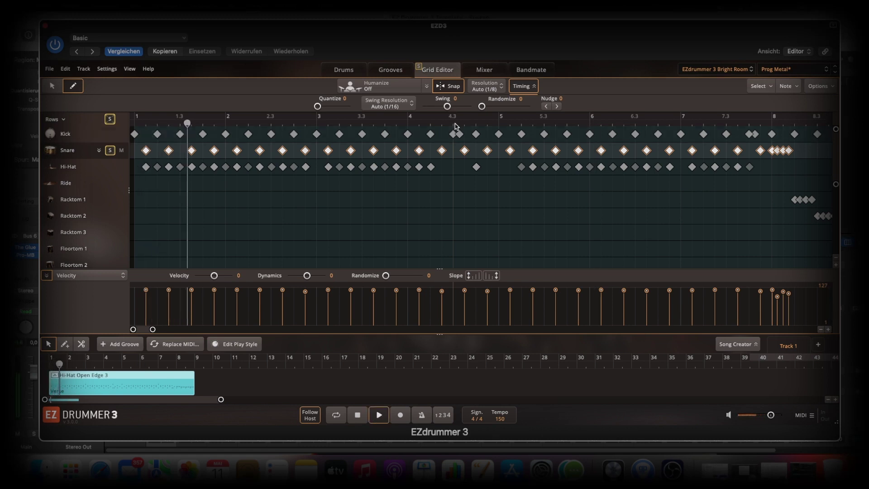
mouse_move(449, 113)
left_mouse_down()
mouse_move(433, 110)
mouse_move(465, 110)
left_mouse_up()
key("space")
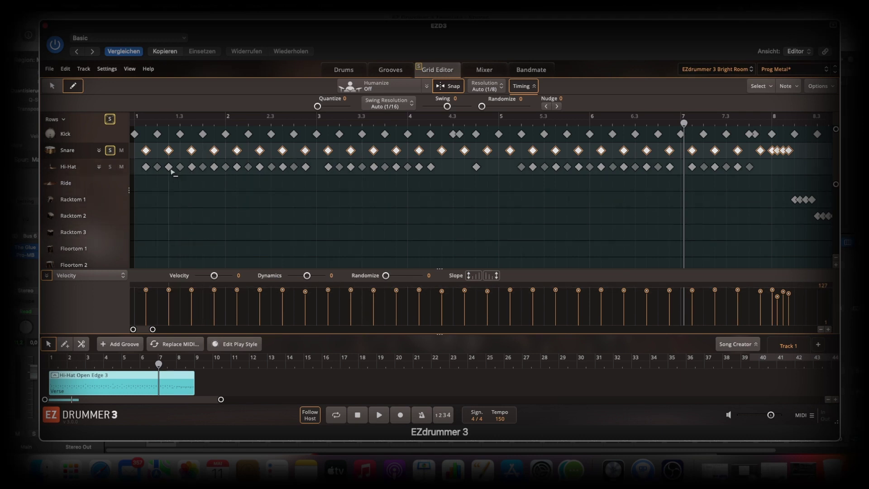
- Play the groove and boost all snare hit velocities by 28
key("space")
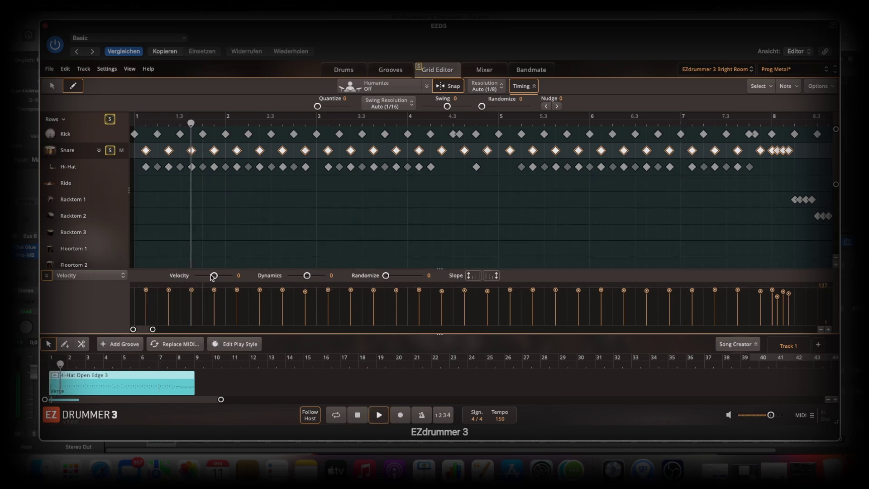
mouse_move(212, 277)
left_mouse_down()
mouse_move(202, 277)
mouse_move(217, 277)
left_mouse_up()
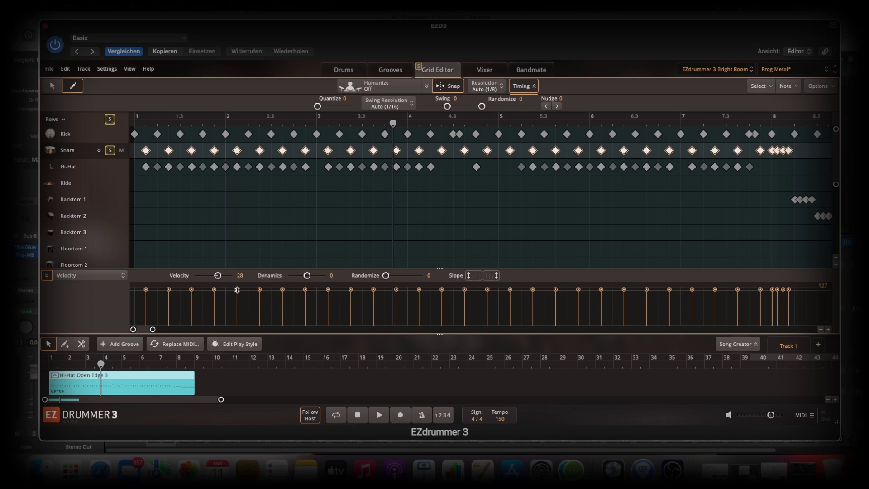
mouse_move(237, 290)
key("space")
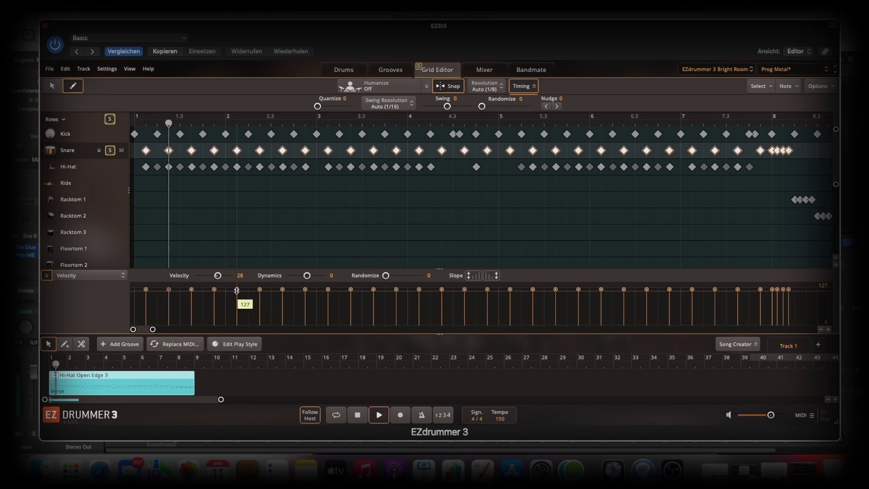
mouse_move(237, 290)
left_mouse_down()
mouse_move(237, 304)
mouse_move(238, 295)
left_mouse_up()
mouse_move(239, 294)
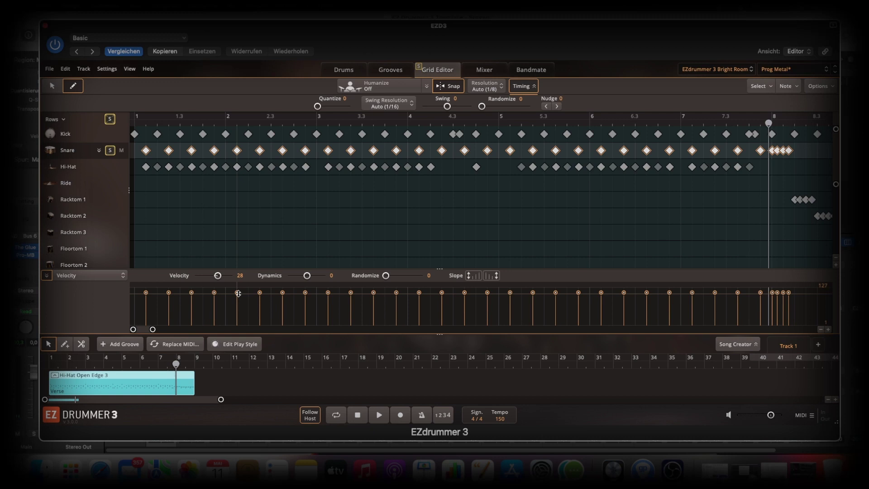
- During playback, try the snare Dynamics slider, then set velocity Randomize to 18
key("space")
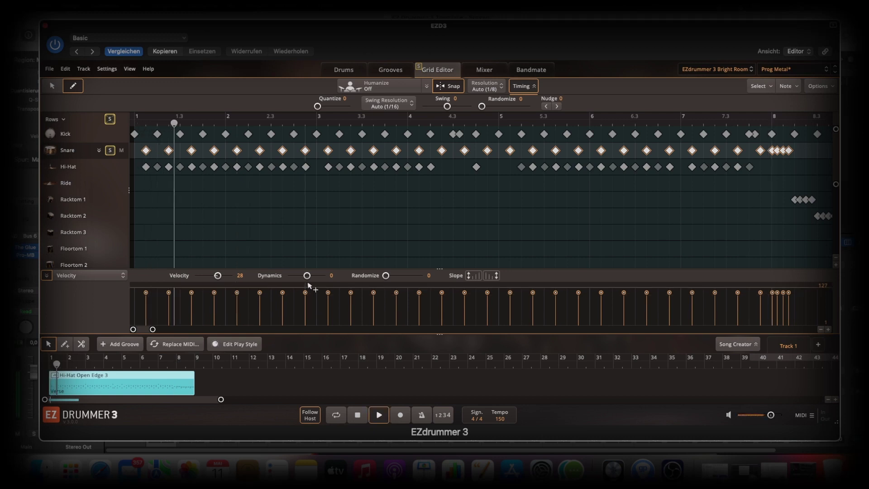
mouse_move(307, 275)
left_mouse_down()
mouse_move(295, 277)
mouse_move(319, 280)
mouse_move(309, 281)
left_mouse_up()
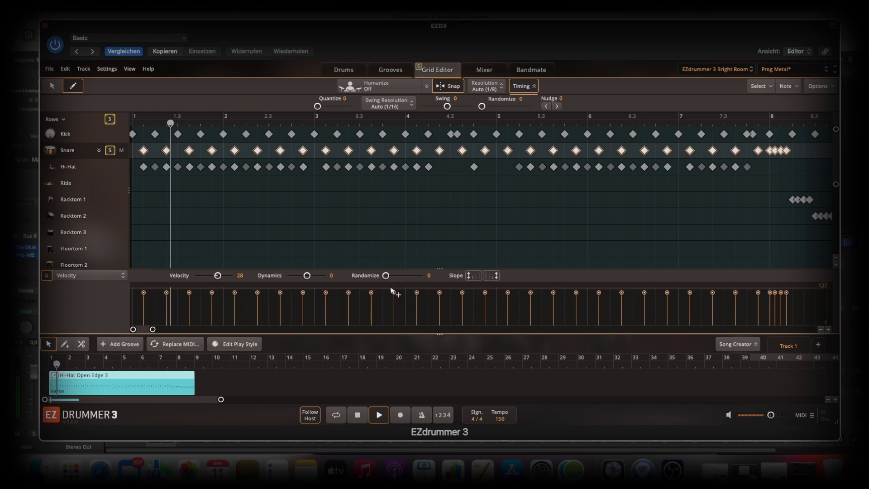
left_click_drag(387, 277, 393, 280)
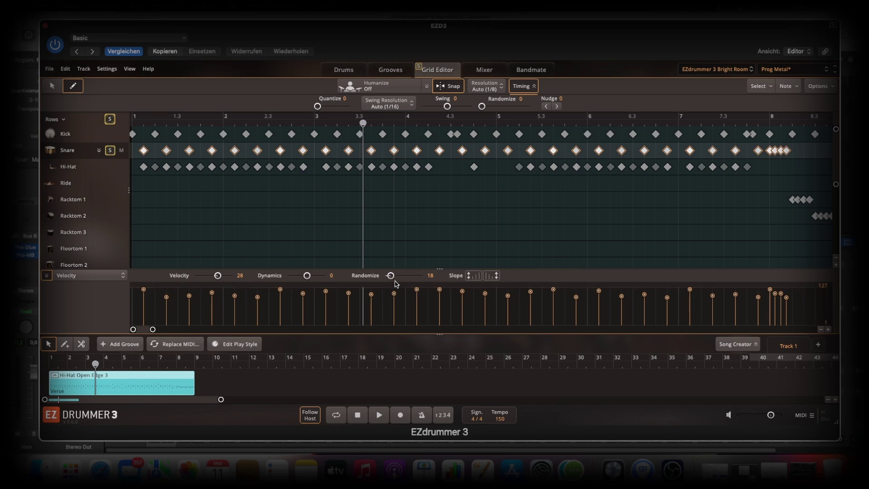
- Play the groove while reshuffling the snare velocity Randomize, ending at 19
key("space")
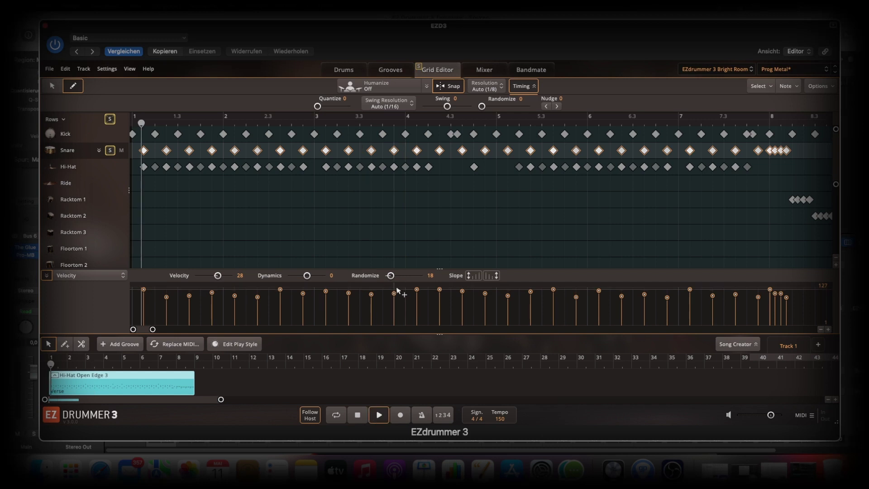
mouse_move(391, 275)
left_mouse_down()
mouse_move(403, 284)
mouse_move(393, 286)
left_mouse_up()
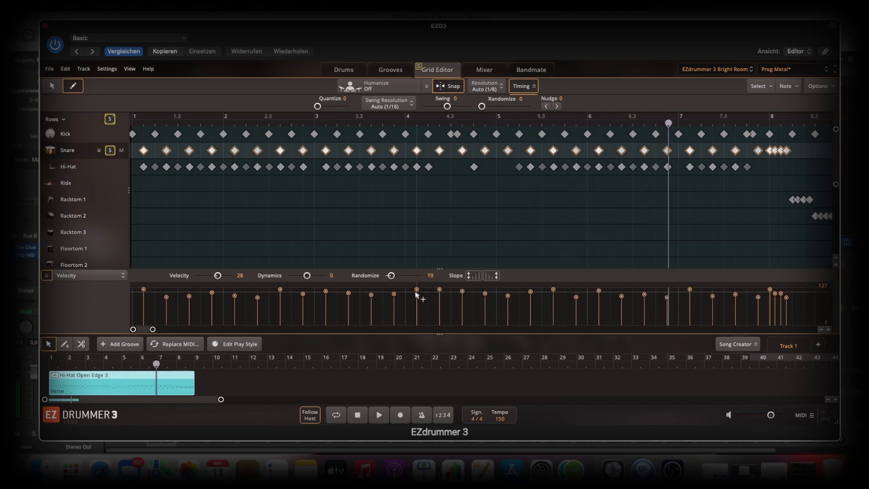